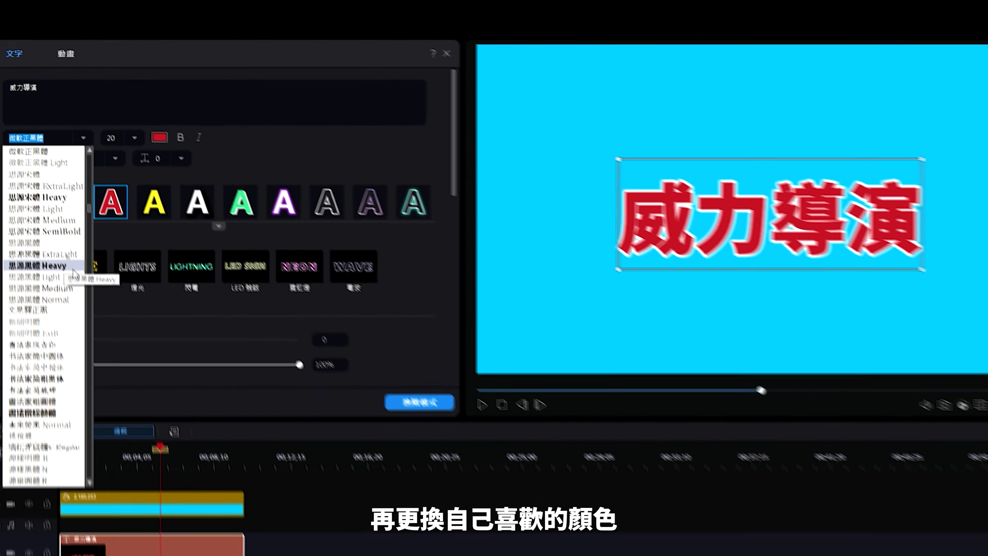
- Set the 威力導演 title's font to 思源黑體 Heavy and change its text colour
{"action": "left_click", "coordinate": [74, 272]}
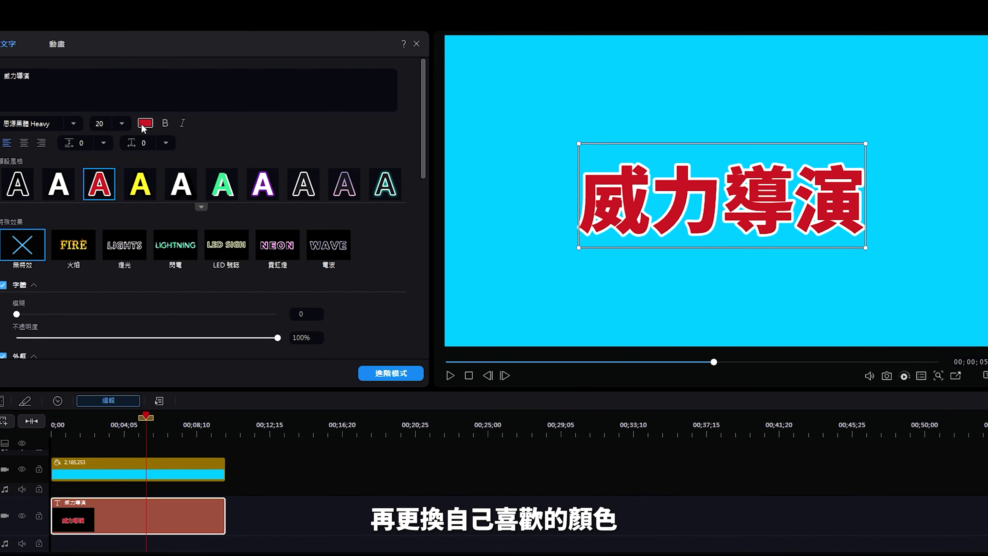
{"action": "left_click", "coordinate": [159, 138]}
{"action": "left_click", "coordinate": [598, 253]}
{"action": "left_click", "coordinate": [596, 401]}
{"action": "left_click", "coordinate": [483, 405]}
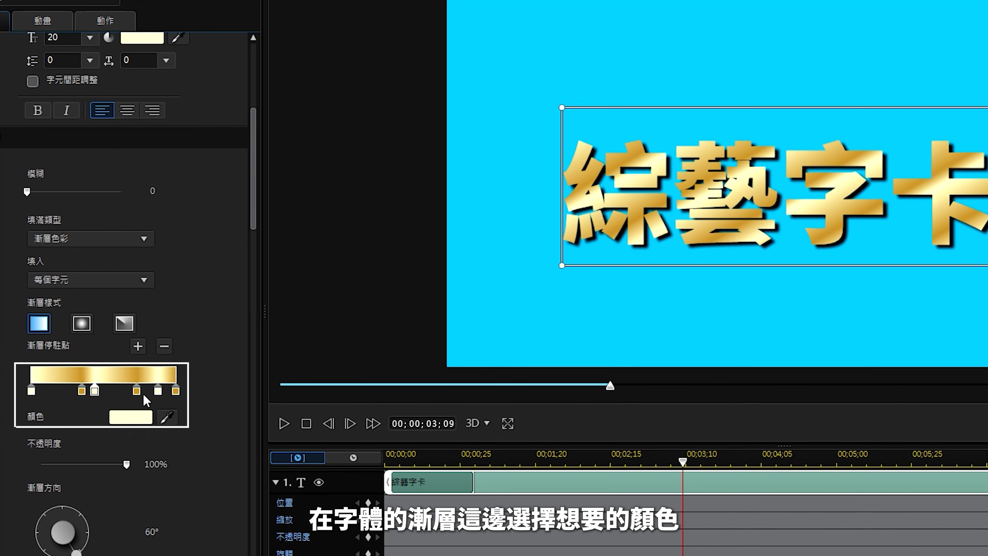
- Add an outline to the gold 綜藝字卡 title and reduce the outline's size
{"action": "left_click_drag", "start_coordinate": [253, 225], "coordinate": [253, 296]}
{"action": "left_click", "coordinate": [0, 206]}
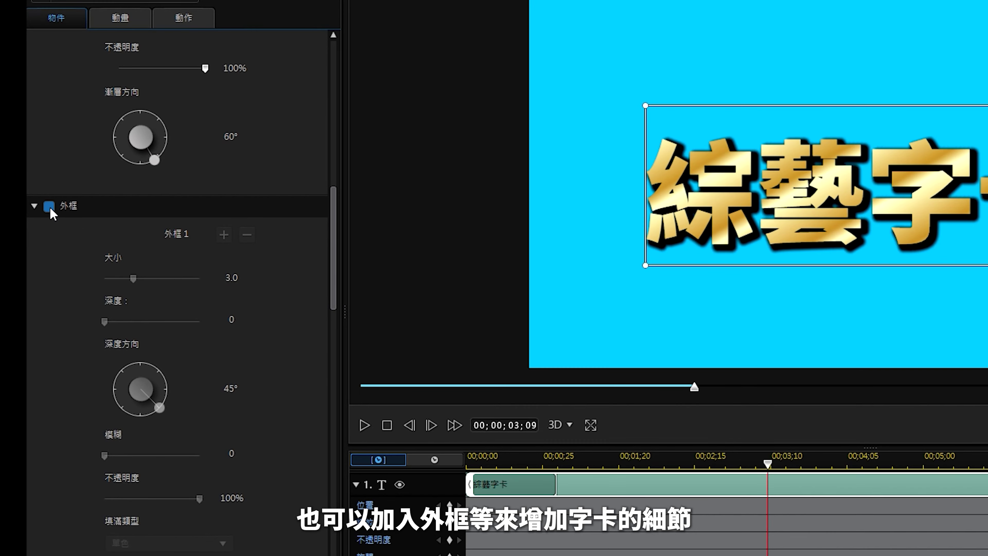
{"action": "left_click_drag", "start_coordinate": [133, 279], "coordinate": [119, 283]}
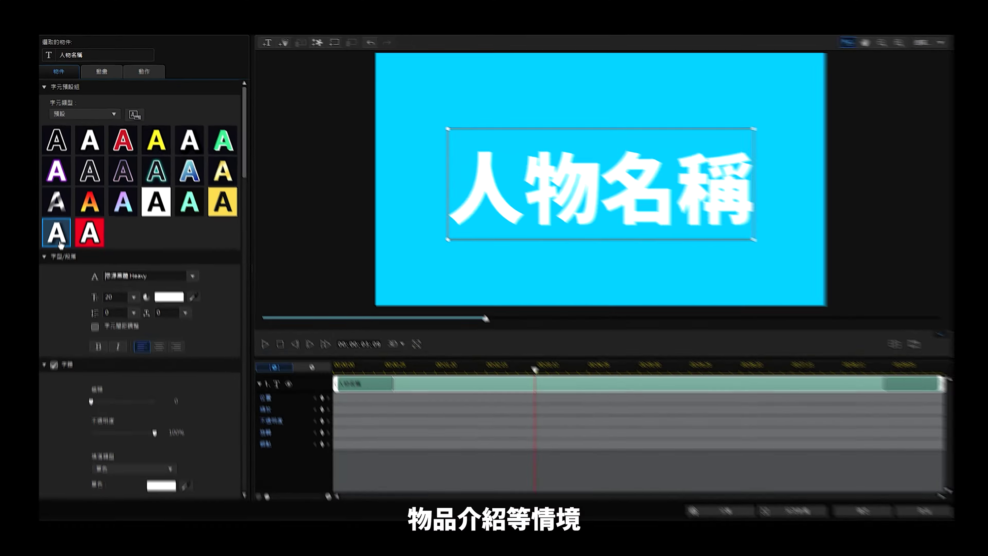
- Apply the white-on-dark-blue character preset to 人物名稱 and go through its backdrop's shape, fill type and colour options
{"action": "left_click", "coordinate": [33, 230]}
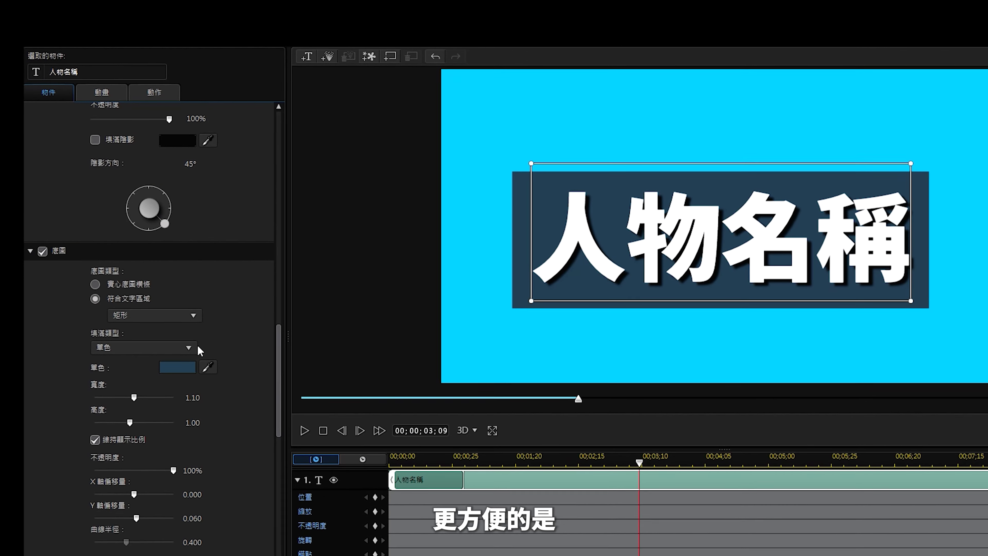
{"action": "left_click", "coordinate": [190, 316]}
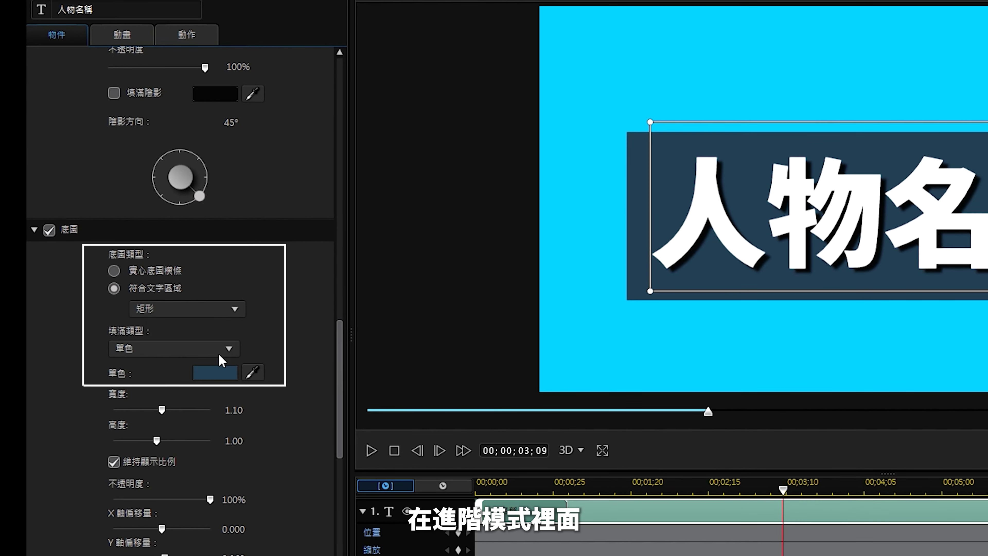
{"action": "left_click", "coordinate": [220, 353]}
{"action": "left_click", "coordinate": [233, 308]}
{"action": "left_click", "coordinate": [212, 370]}
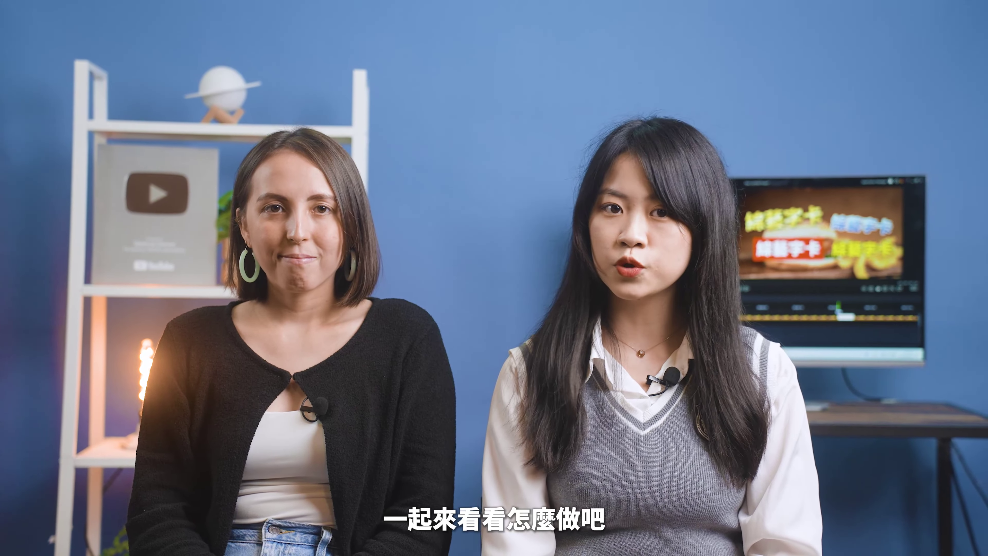
- Set the Hello你好 title's font to the bold TT 新ゴ Pro U
{"action": "left_click_drag", "start_coordinate": [165, 451], "coordinate": [267, 469]}
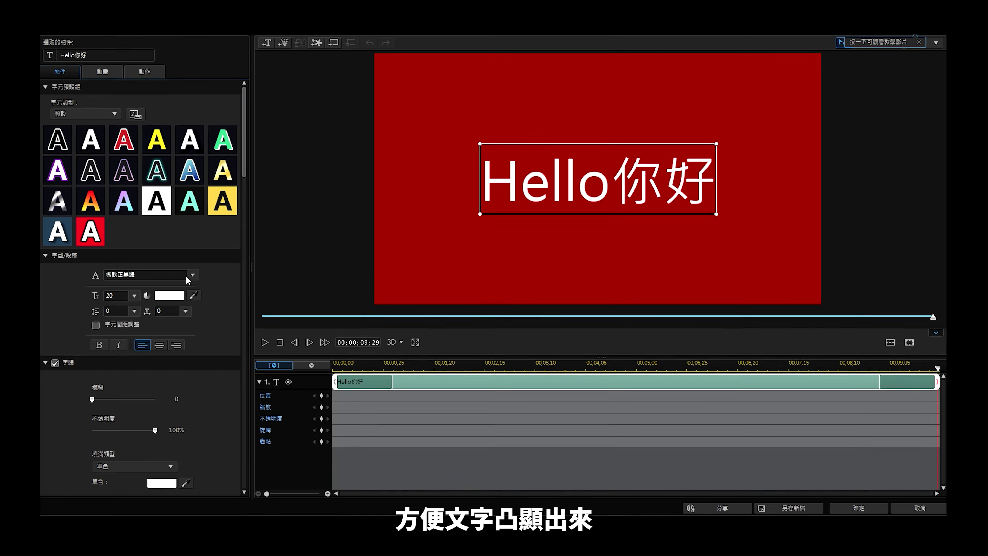
{"action": "left_click", "coordinate": [188, 277]}
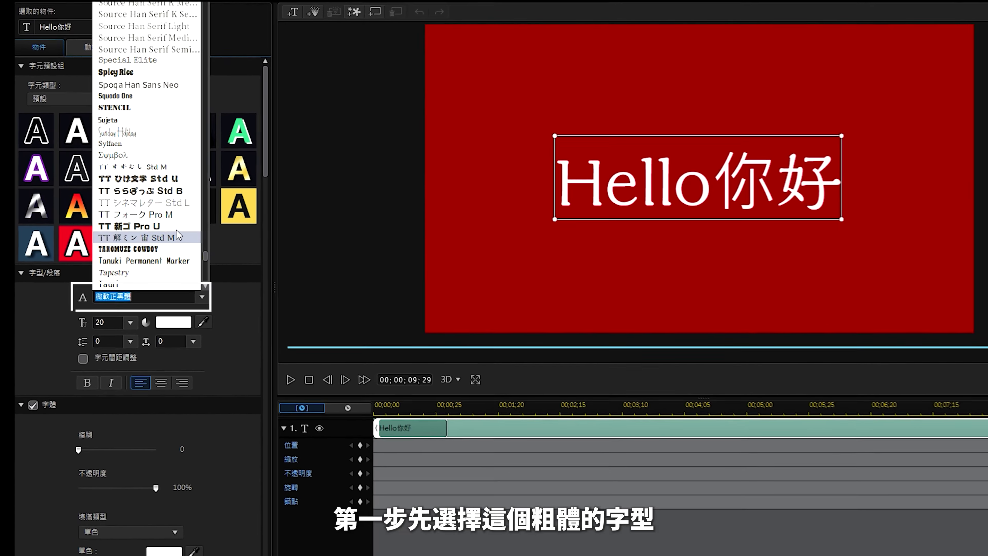
{"action": "left_click", "coordinate": [177, 226]}
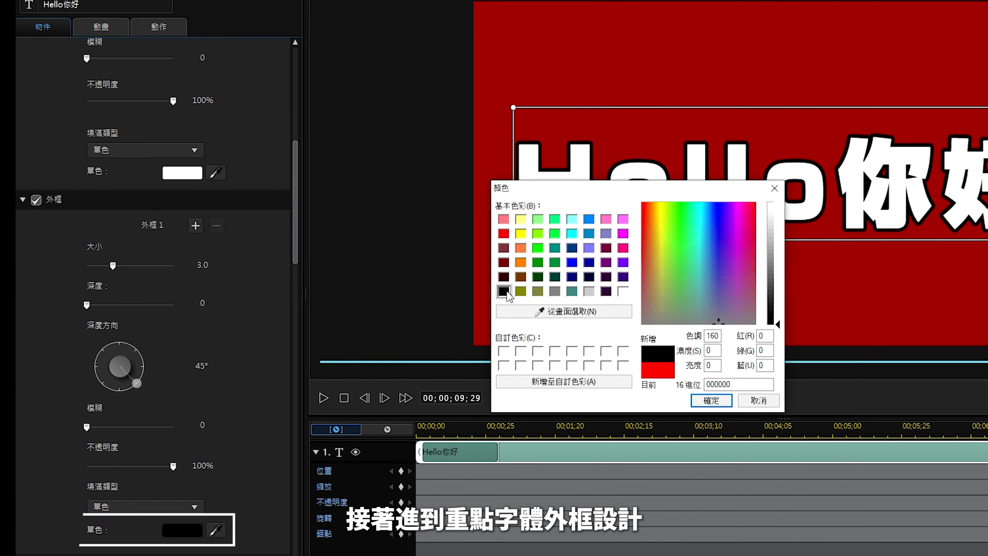
- Make the first Hello你好 outline black and thinner, and give the second outline size 0, depth 3 and black colour
{"action": "left_click", "coordinate": [710, 401]}
{"action": "left_click_drag", "start_coordinate": [112, 265], "coordinate": [106, 266]}
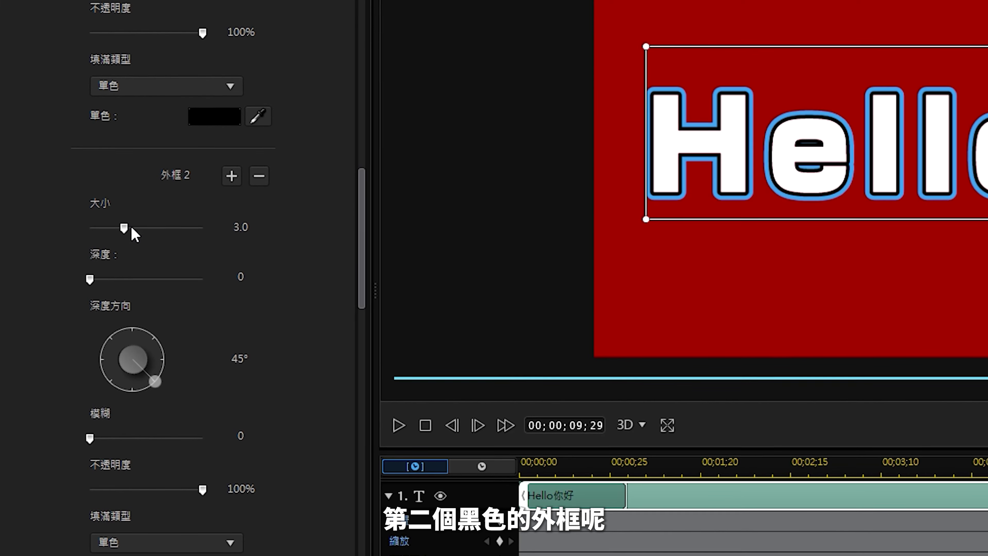
{"action": "left_click_drag", "start_coordinate": [131, 226], "coordinate": [108, 227]}
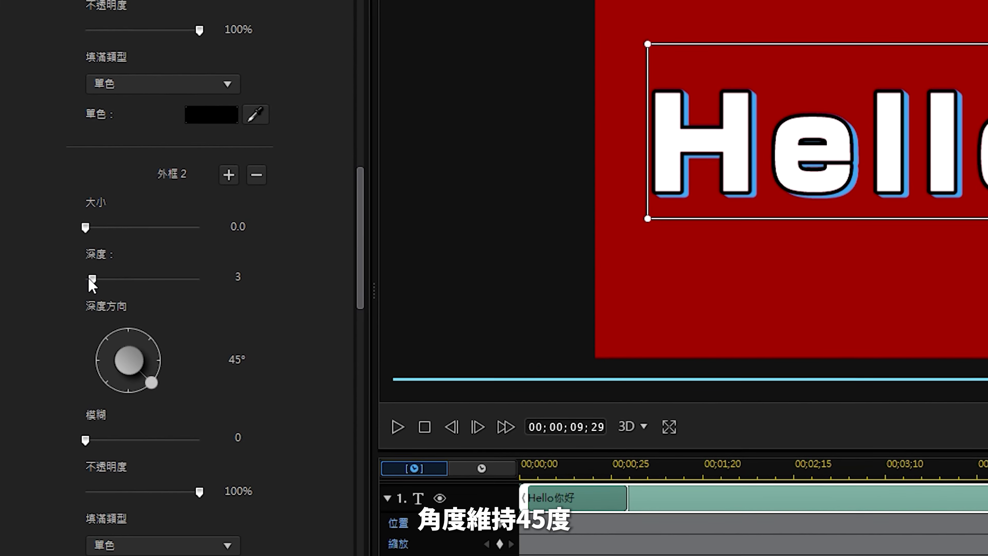
{"action": "left_click", "coordinate": [635, 286]}
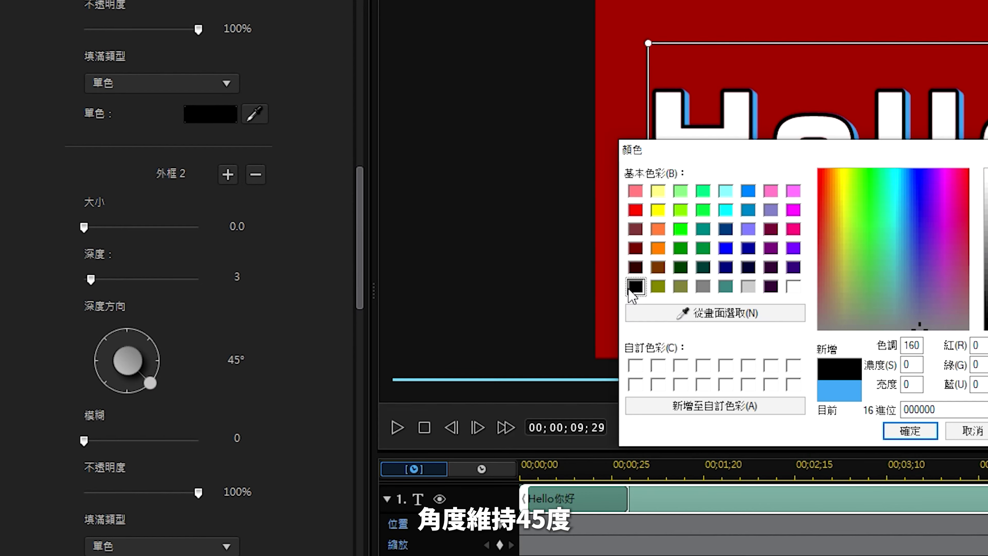
{"action": "left_click", "coordinate": [911, 431]}
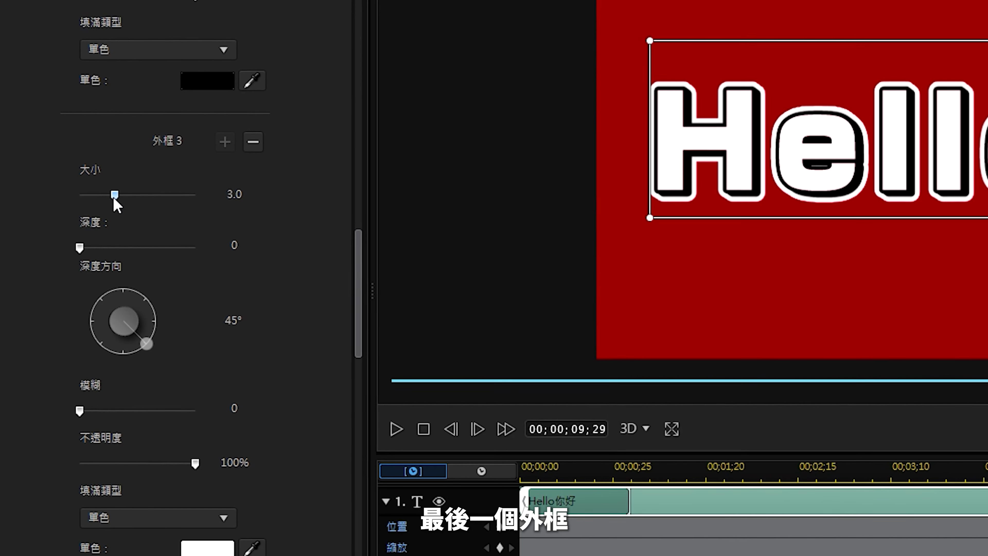
- Set the third outline of Hello你好 to size 4.5 and colour it turquoise, 1FCBCB
{"action": "left_click_drag", "start_coordinate": [114, 198], "coordinate": [127, 198]}
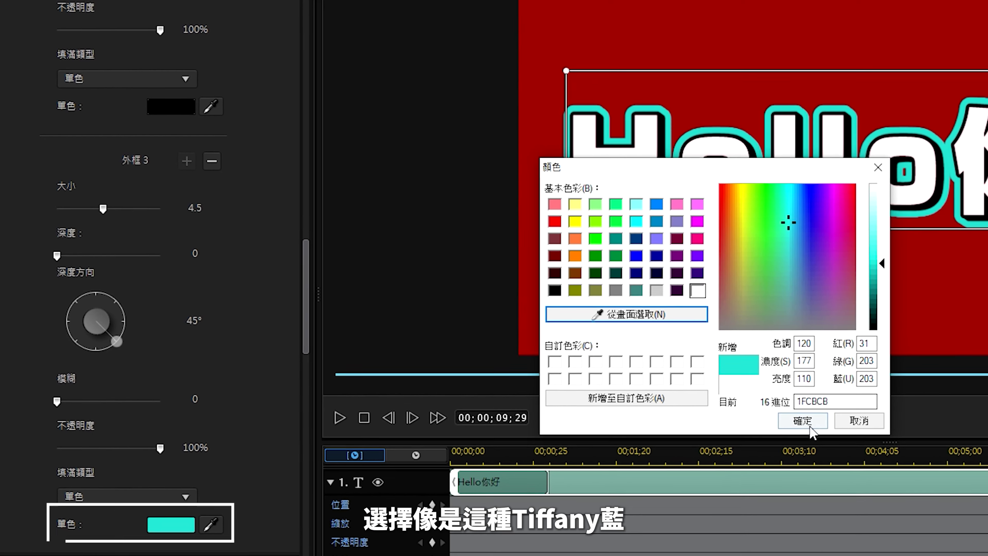
{"action": "left_click", "coordinate": [798, 425]}
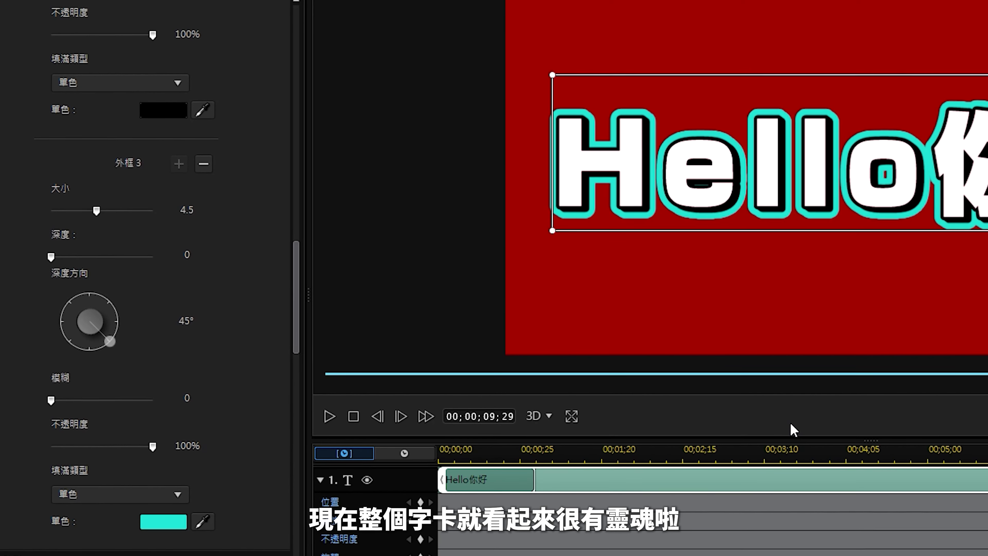
- Add a shadow to Hello你好 with a distance of about 8.3
{"action": "scroll", "coordinate": [3, 244], "scroll_direction": "down", "scroll_amount": 6}
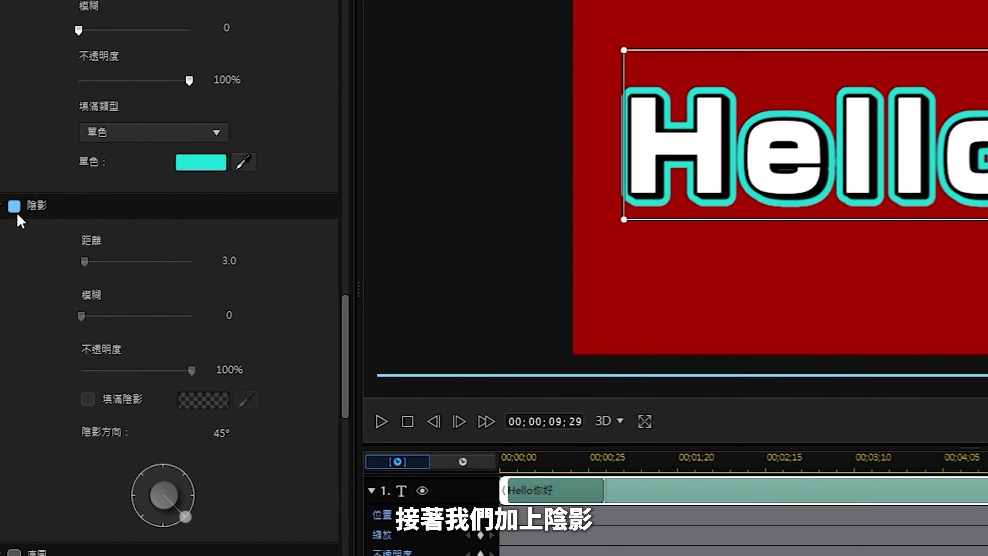
{"action": "left_click", "coordinate": [1, 234]}
{"action": "left_click_drag", "start_coordinate": [54, 276], "coordinate": [61, 273]}
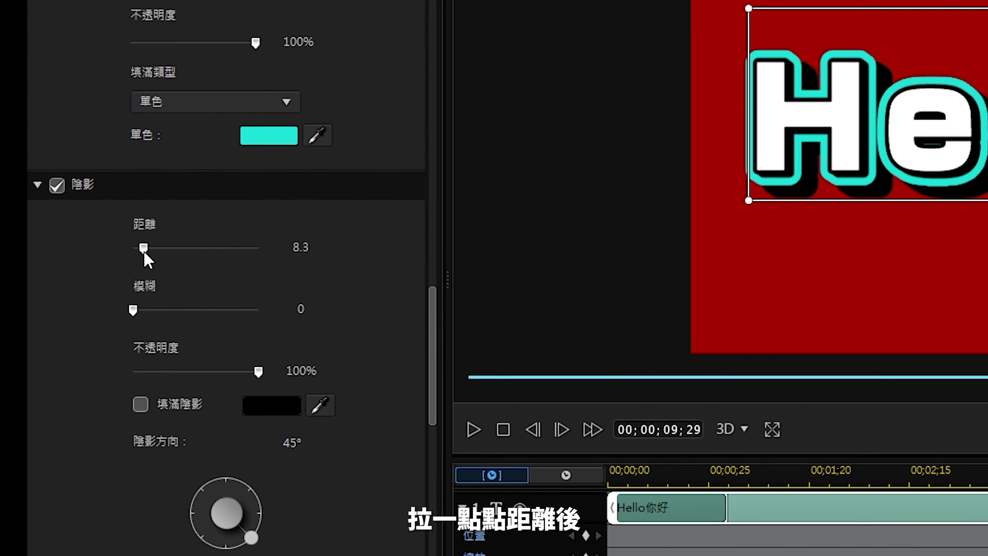
{"action": "left_click_drag", "start_coordinate": [144, 251], "coordinate": [143, 258]}
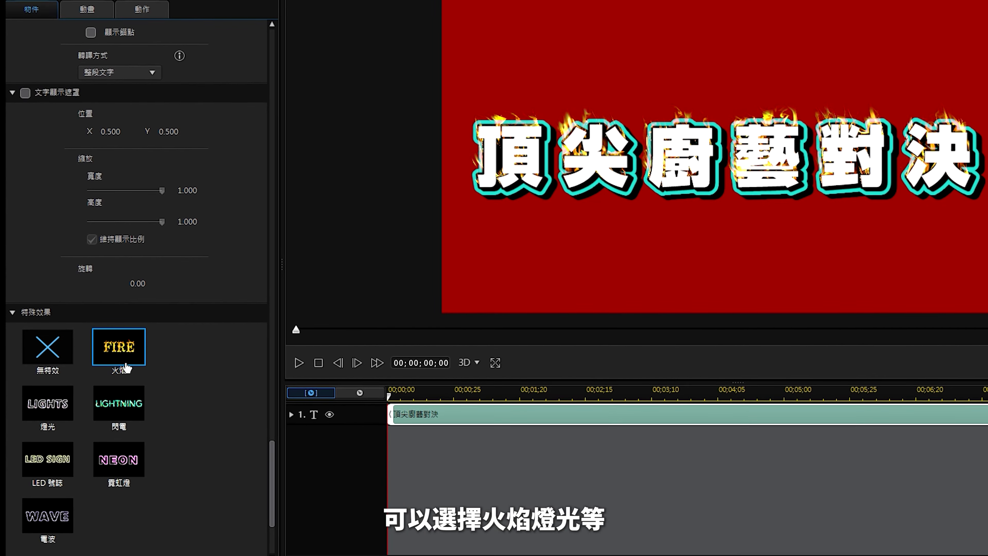
- Apply the lights (燈光) special effect to the 頂尖廚藝對決 title
{"action": "left_click", "coordinate": [62, 421]}
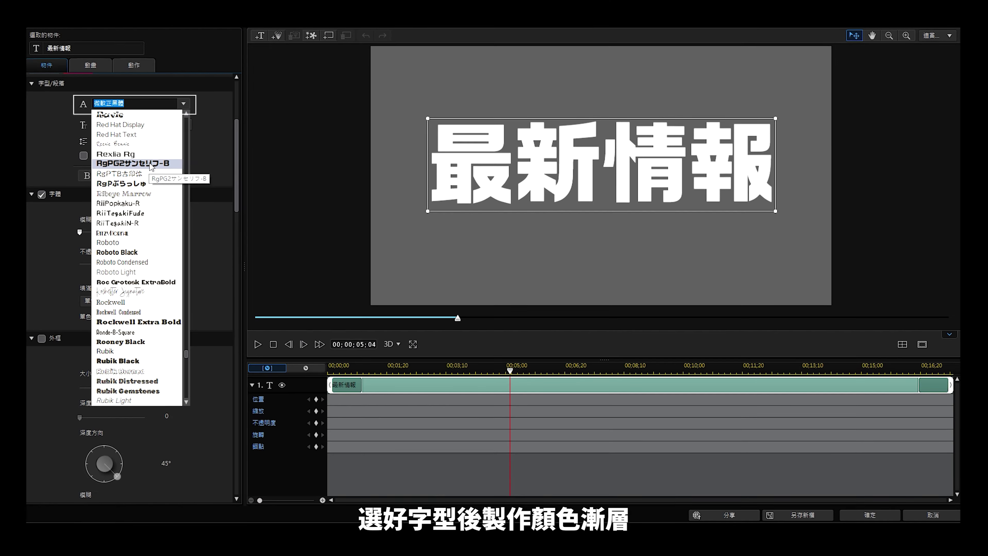
- Set 最新情報 in RgPG2サンセリフ-B and colour its linear gradient stops light purple D2D2FF and deep purple 6C6CFF
{"action": "left_click", "coordinate": [150, 164]}
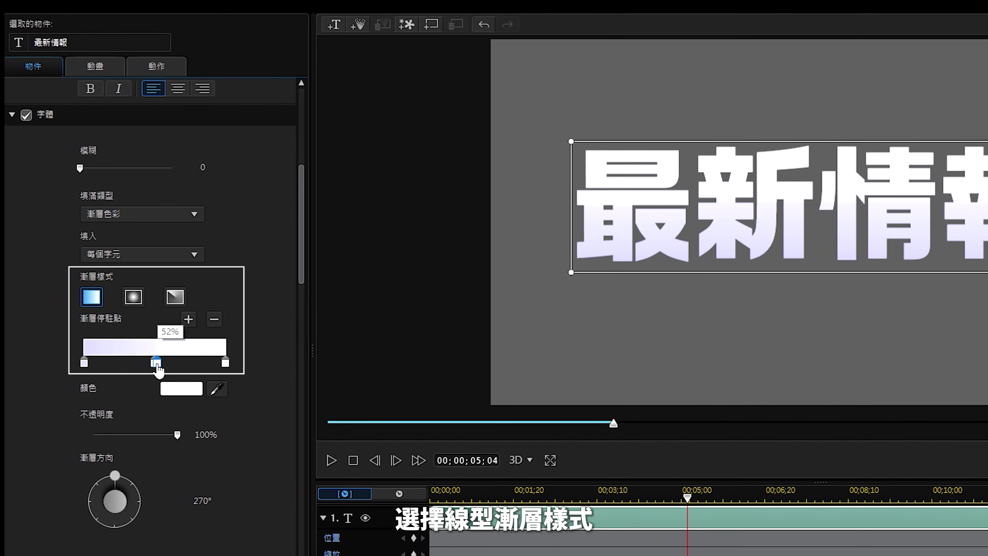
{"action": "double_click", "coordinate": [157, 363]}
{"action": "left_click", "coordinate": [616, 303]}
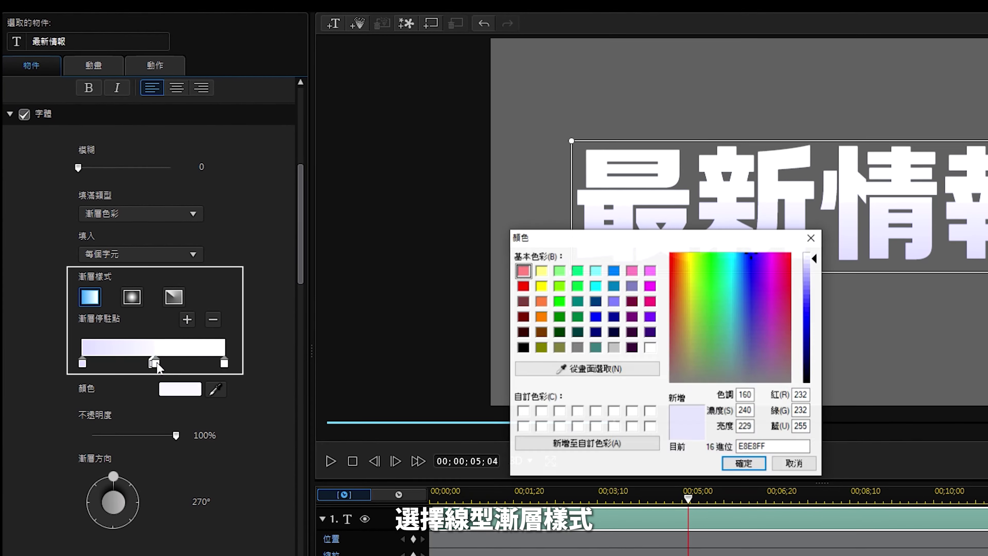
{"action": "left_click", "coordinate": [617, 304]}
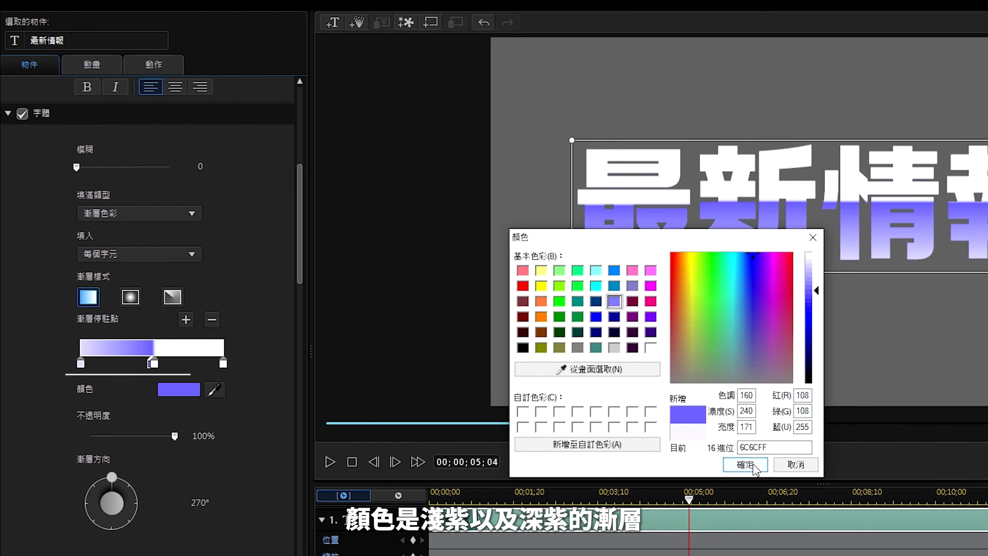
{"action": "left_click", "coordinate": [745, 464]}
{"action": "left_click", "coordinate": [159, 365]}
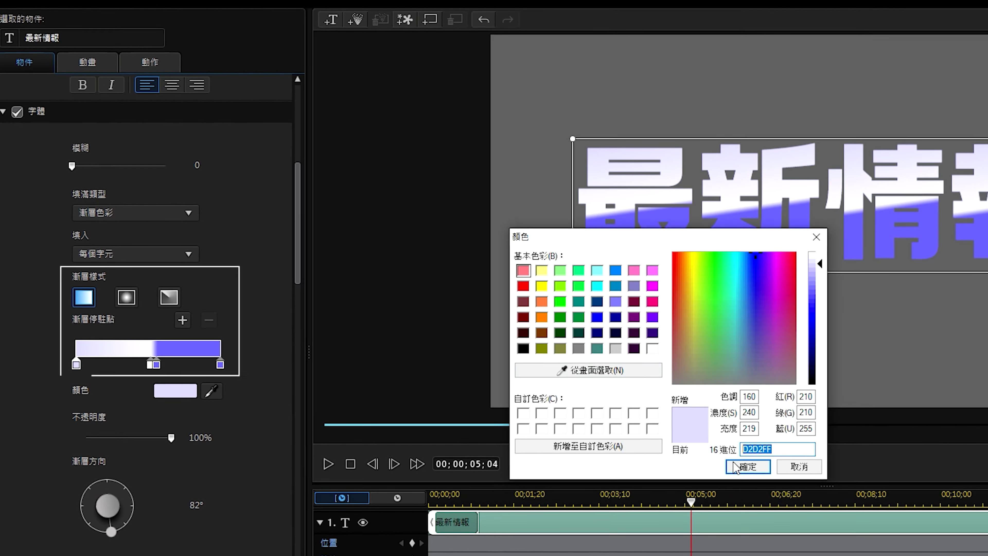
{"action": "left_click", "coordinate": [734, 466]}
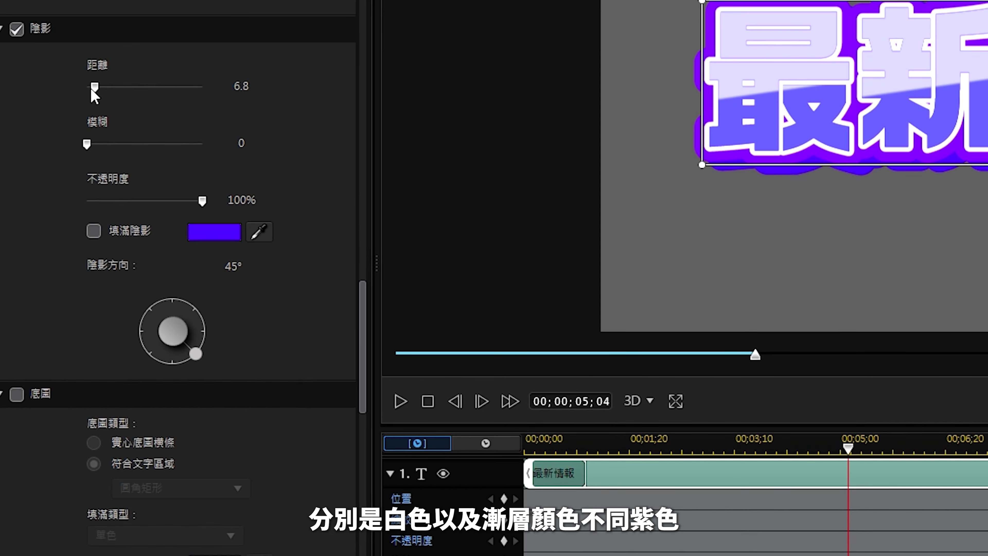
- Set the shadow distance of 最新情報 to about 6.8
{"action": "left_click_drag", "start_coordinate": [89, 87], "coordinate": [89, 89]}
{"action": "key", "text": "space"}
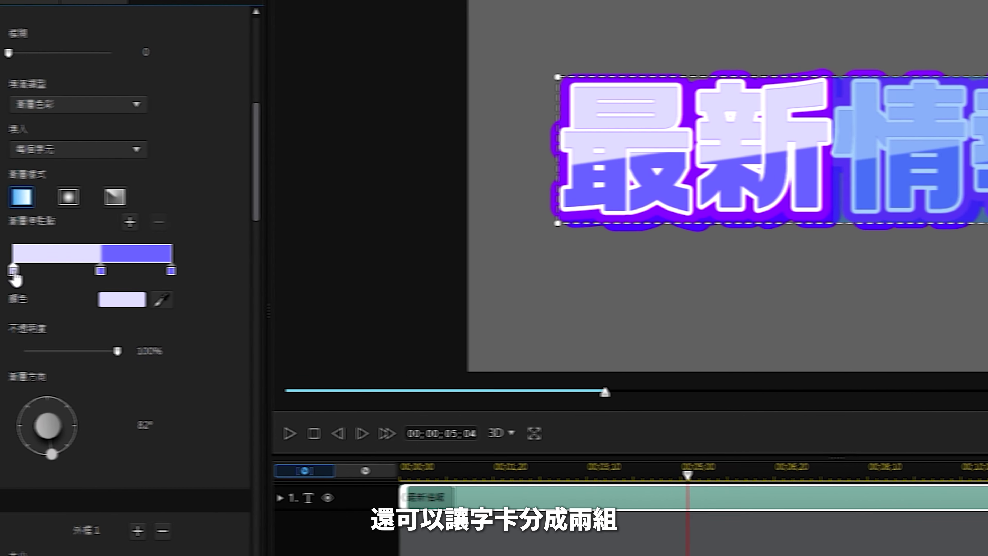
- Recolour the gradient stops for the upper half of the 情報 characters to light pink
{"action": "left_click", "coordinate": [687, 221]}
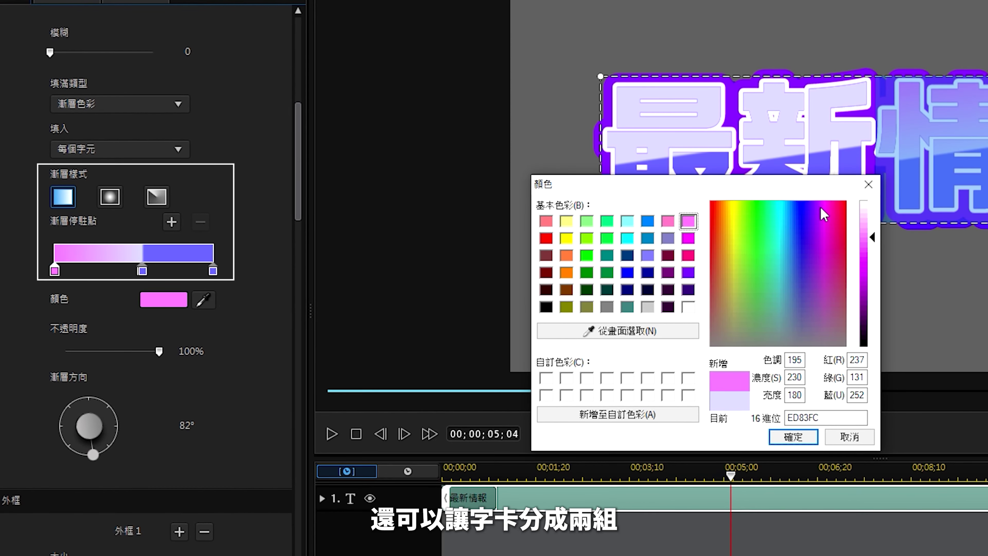
{"action": "left_click", "coordinate": [794, 436]}
{"action": "left_click", "coordinate": [141, 271]}
{"action": "left_click", "coordinate": [163, 299]}
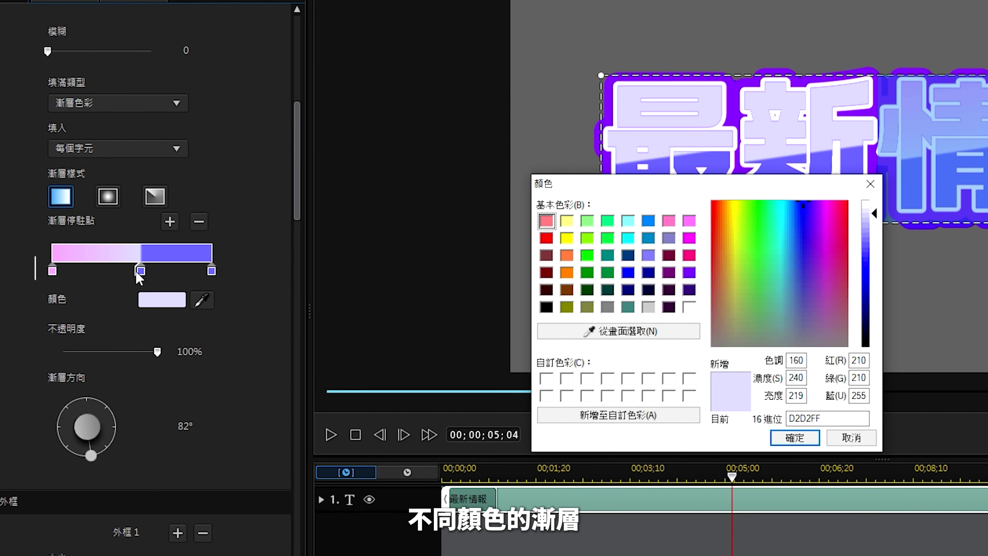
{"action": "key", "text": "Return"}
- Recolour the gradient stops for the lower half of the 情報 characters to white
{"action": "left_click", "coordinate": [211, 270]}
{"action": "left_click", "coordinate": [161, 299]}
{"action": "left_click", "coordinate": [691, 307]}
{"action": "key", "text": "Return"}
{"action": "left_click", "coordinate": [140, 270]}
{"action": "left_click", "coordinate": [161, 298]}
{"action": "left_click", "coordinate": [691, 307]}
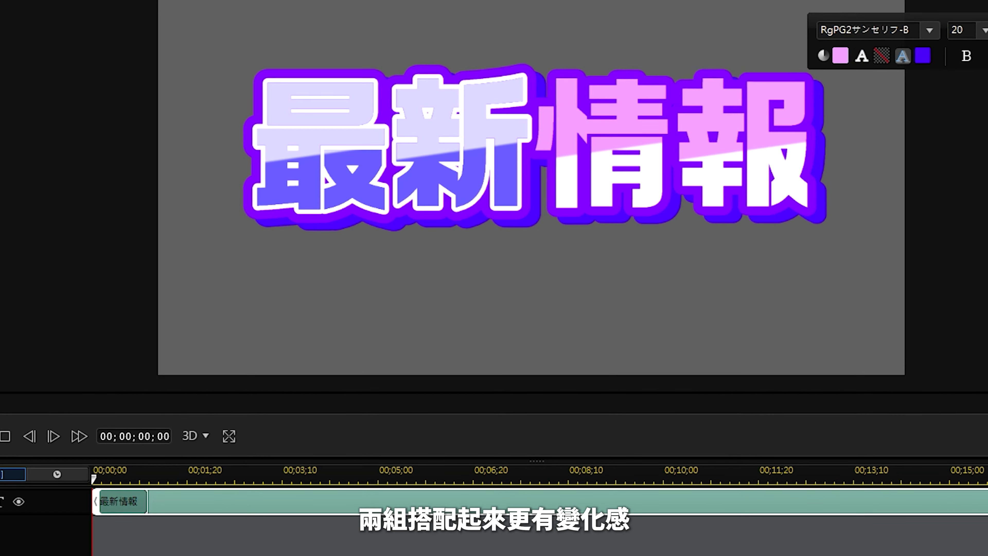